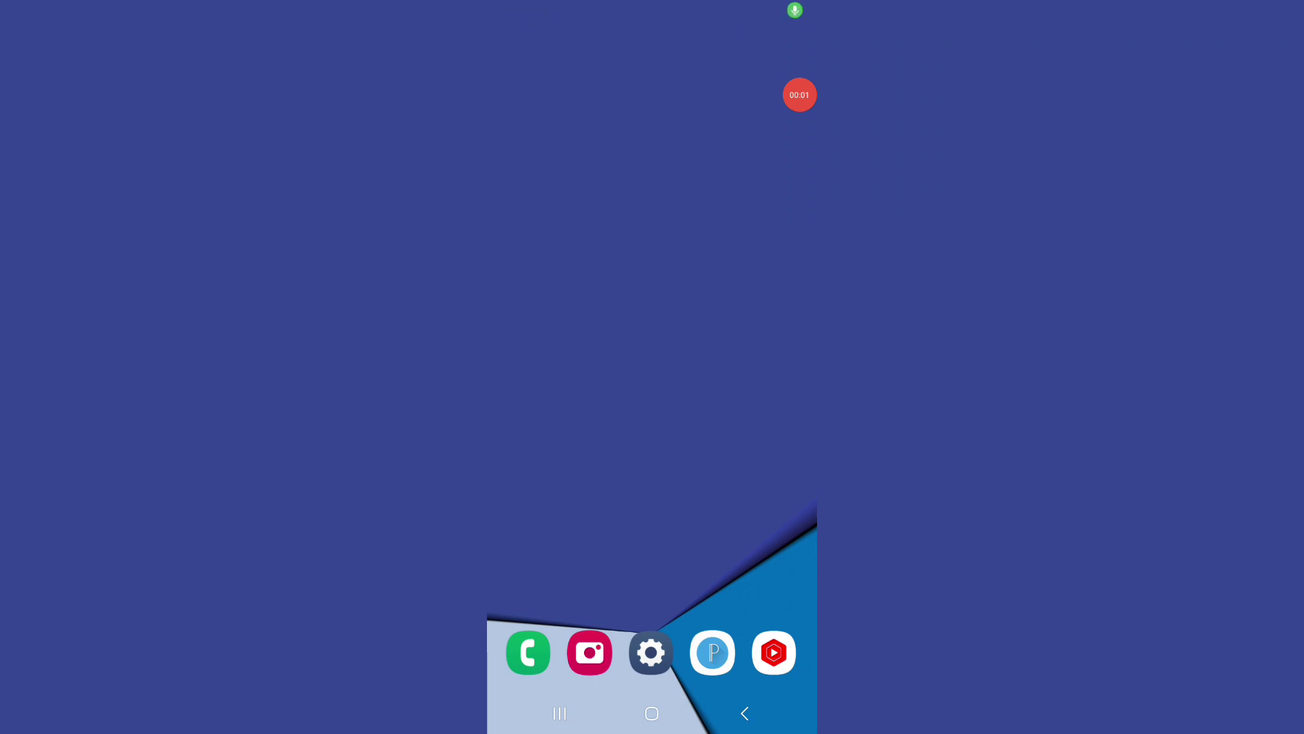
Step: Open the app drawer listing all installed apps
left_click_drag(653, 458, 652, 204)
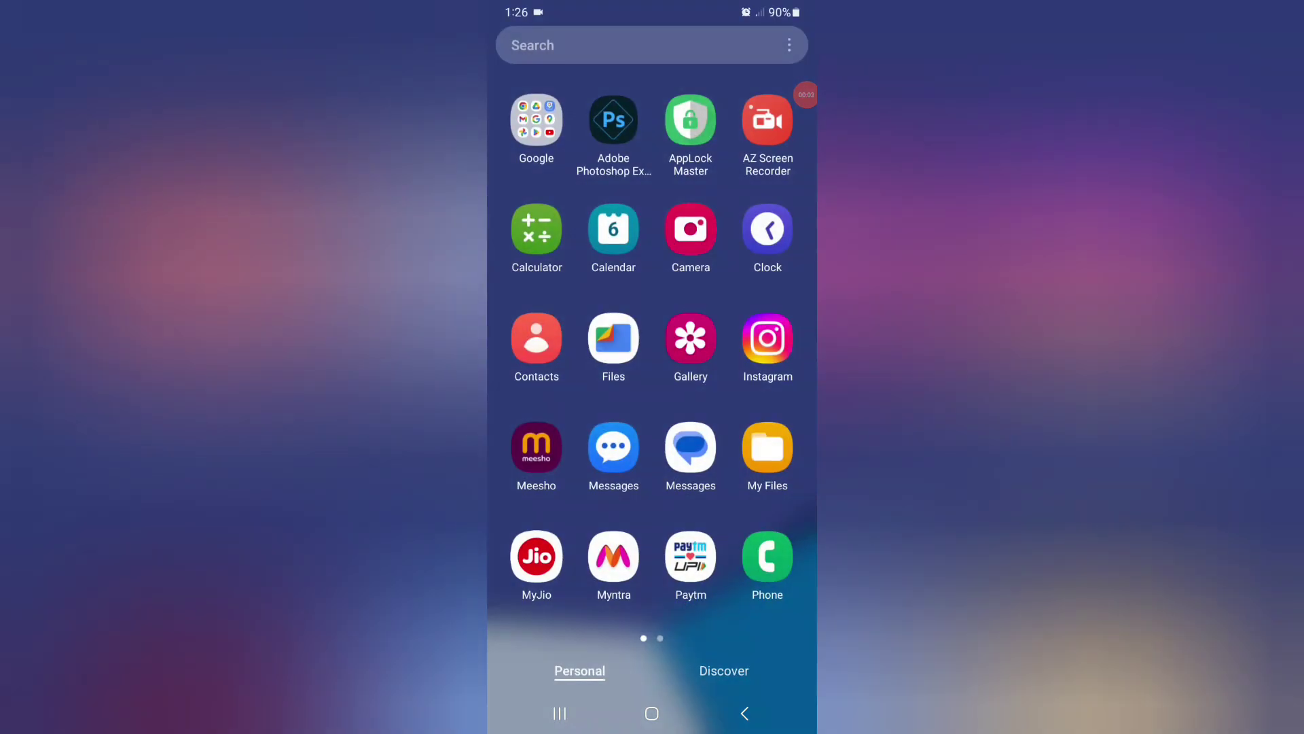
left_click_drag(559, 224, 559, 326)
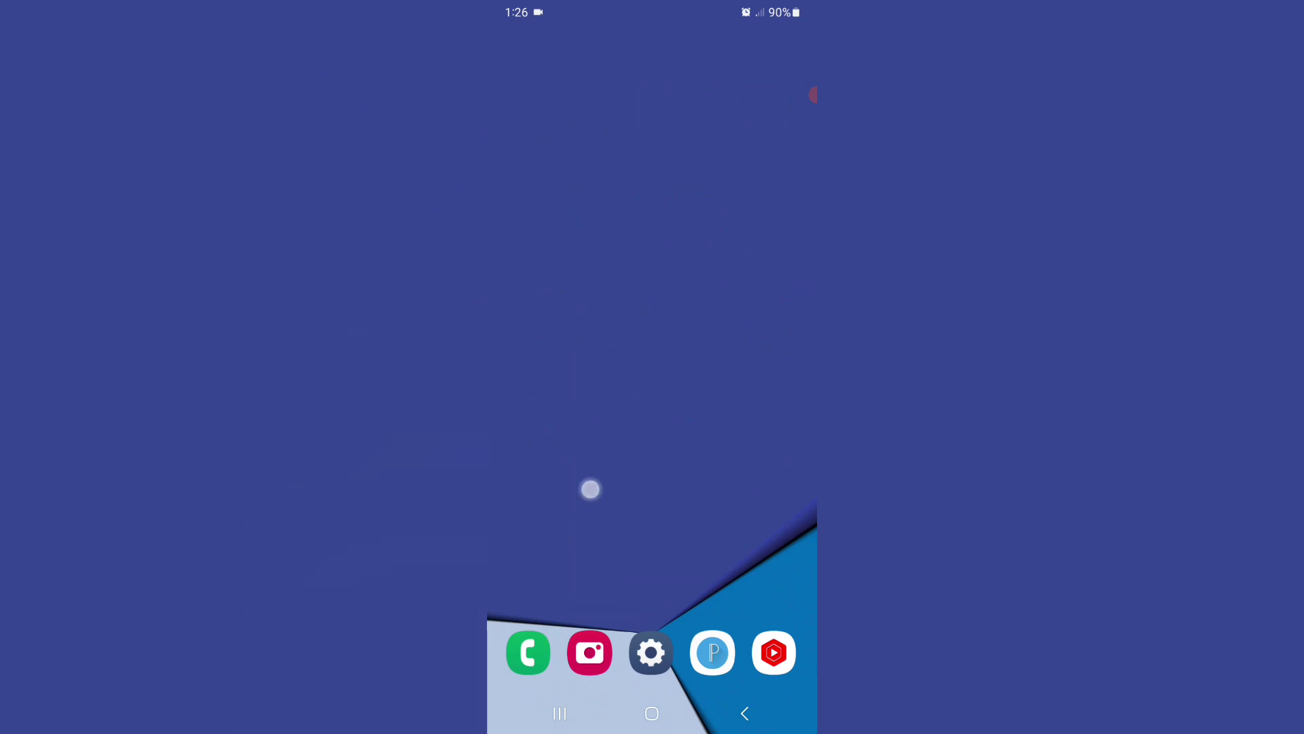
left_click_drag(590, 489, 591, 570)
left_click_drag(591, 458, 591, 255)
left_click_drag(571, 509, 571, 337)
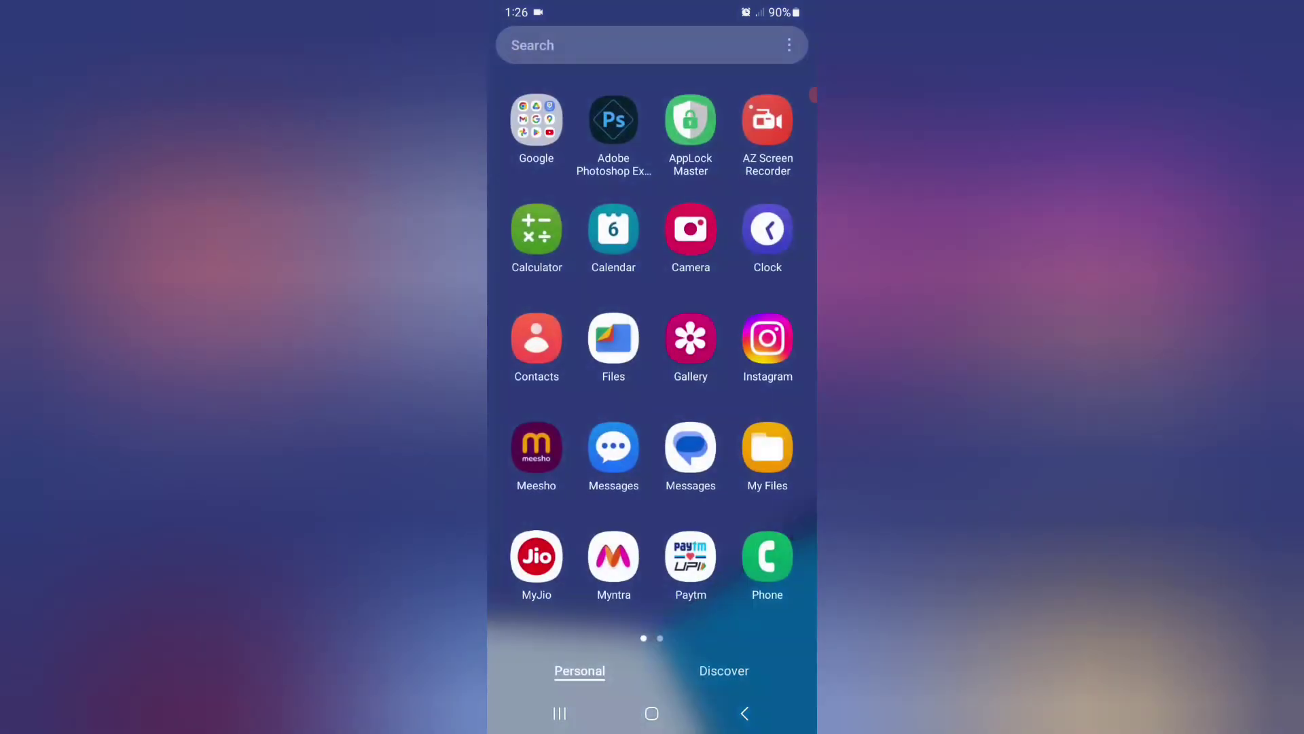
Step: Move to the drawer's second page, showing Settings, PixelLab, WhatsApp and YT Studio
left_click_drag(568, 224, 567, 329)
left_click_drag(570, 510, 571, 306)
left_click_drag(587, 446, 527, 445)
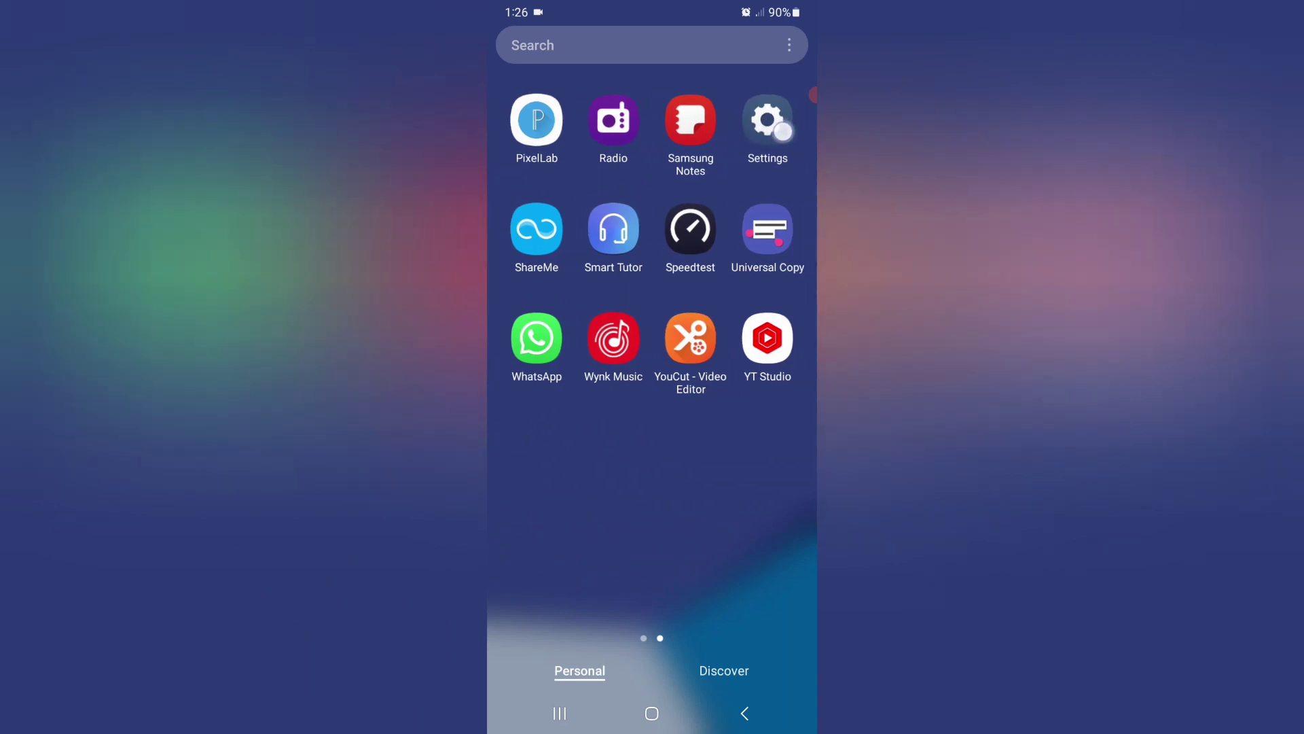
left_click_drag(797, 139, 804, 137)
Step: Open Settings, enter General management and scroll to its lower options
left_click(767, 120)
left_click_drag(728, 460, 727, 439)
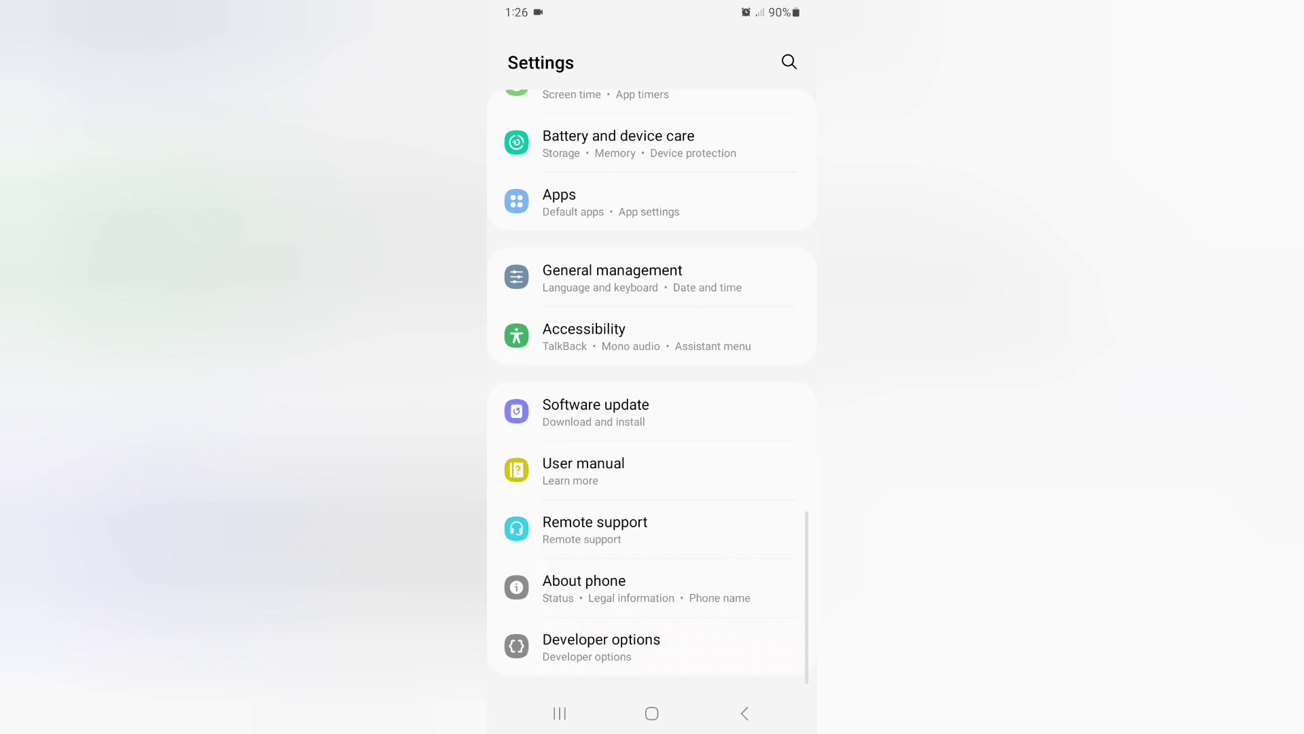
left_click_drag(731, 265, 744, 307)
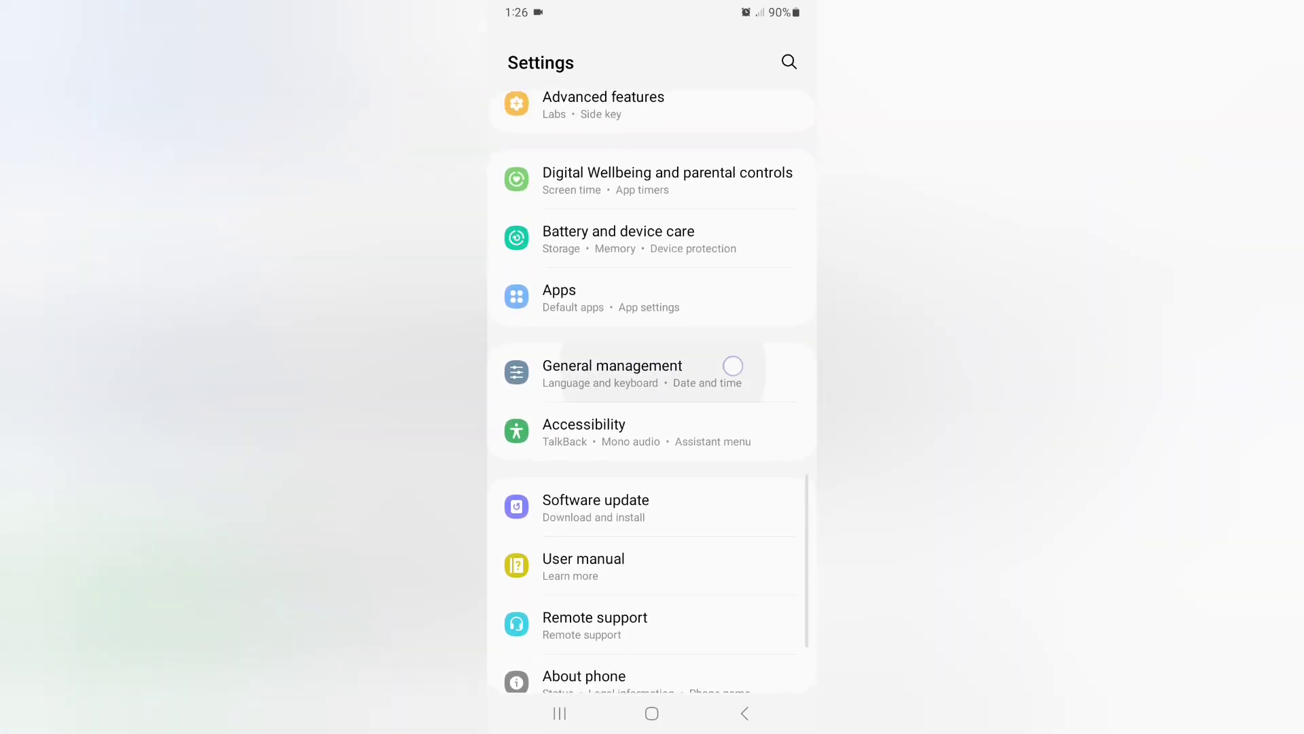
mouse_move(743, 306)
left_mouse_down()
mouse_move(629, 377)
mouse_move(676, 367)
mouse_move(675, 350)
left_mouse_up()
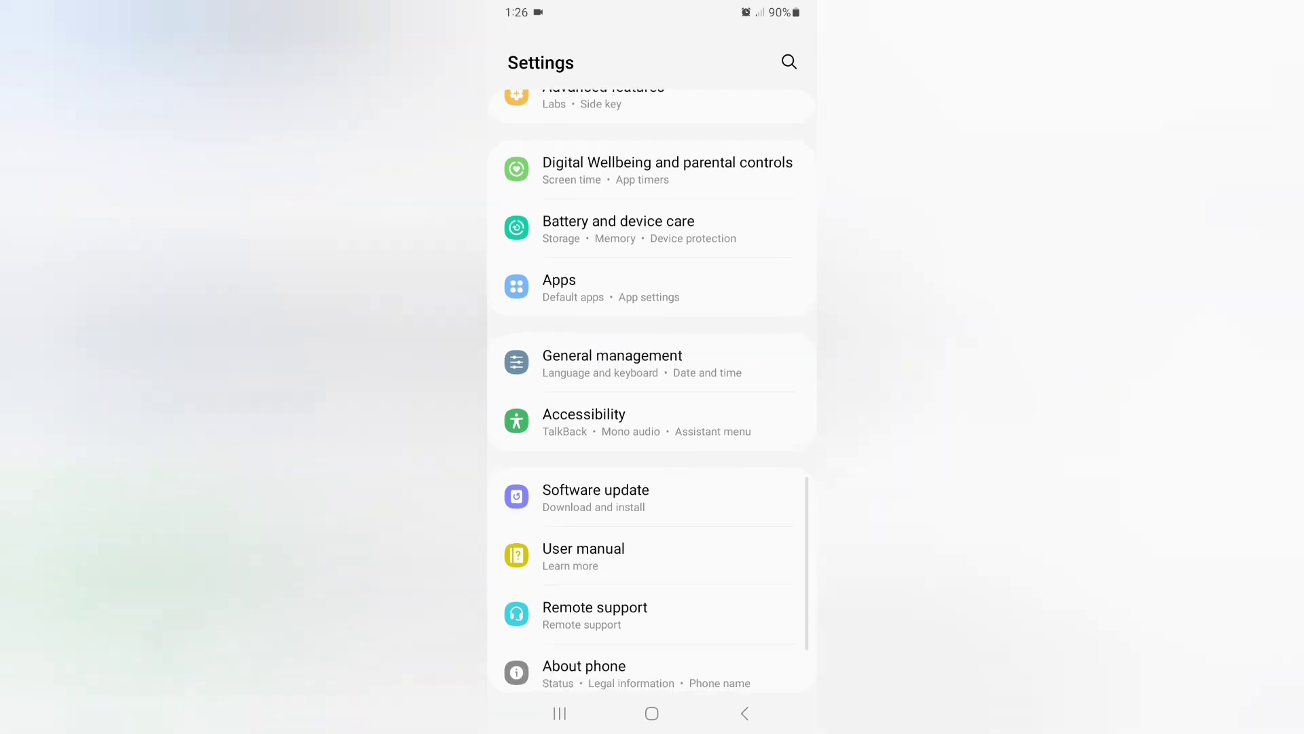
left_click(714, 352)
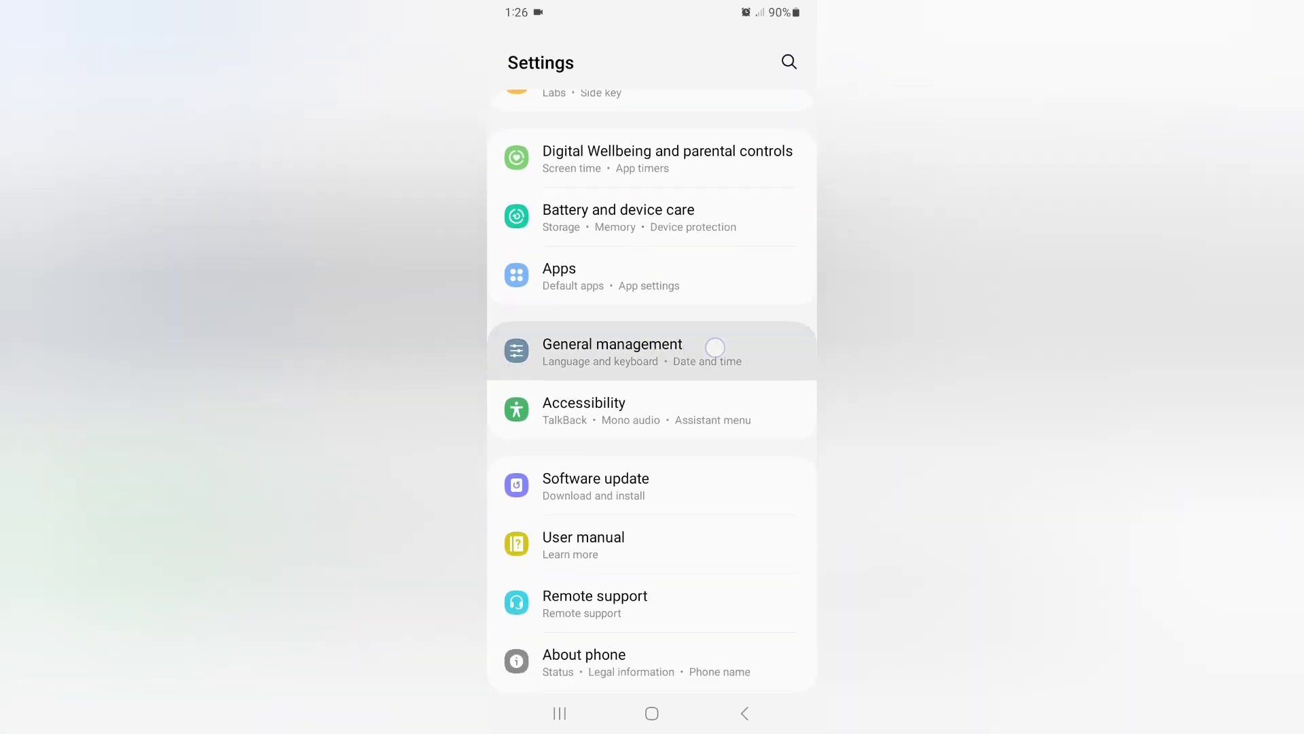
left_click_drag(705, 449, 807, 206)
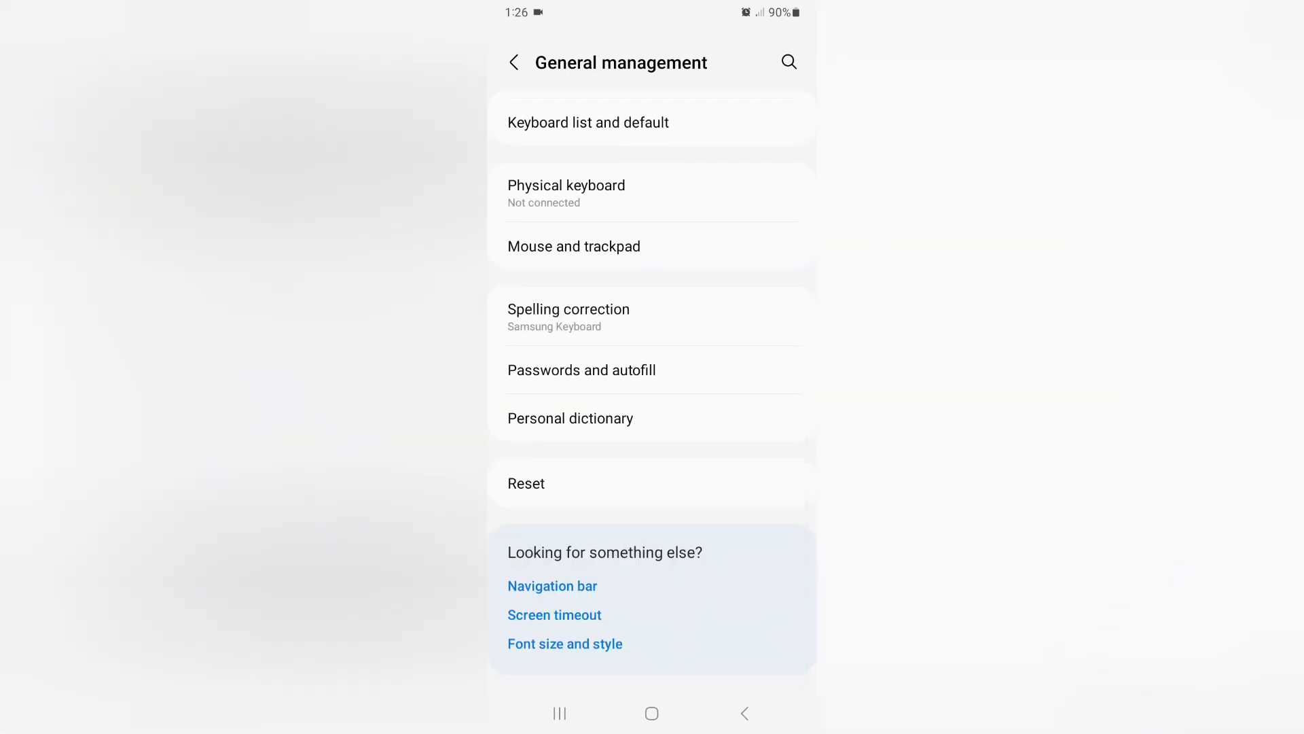
left_click_drag(664, 581, 554, 594)
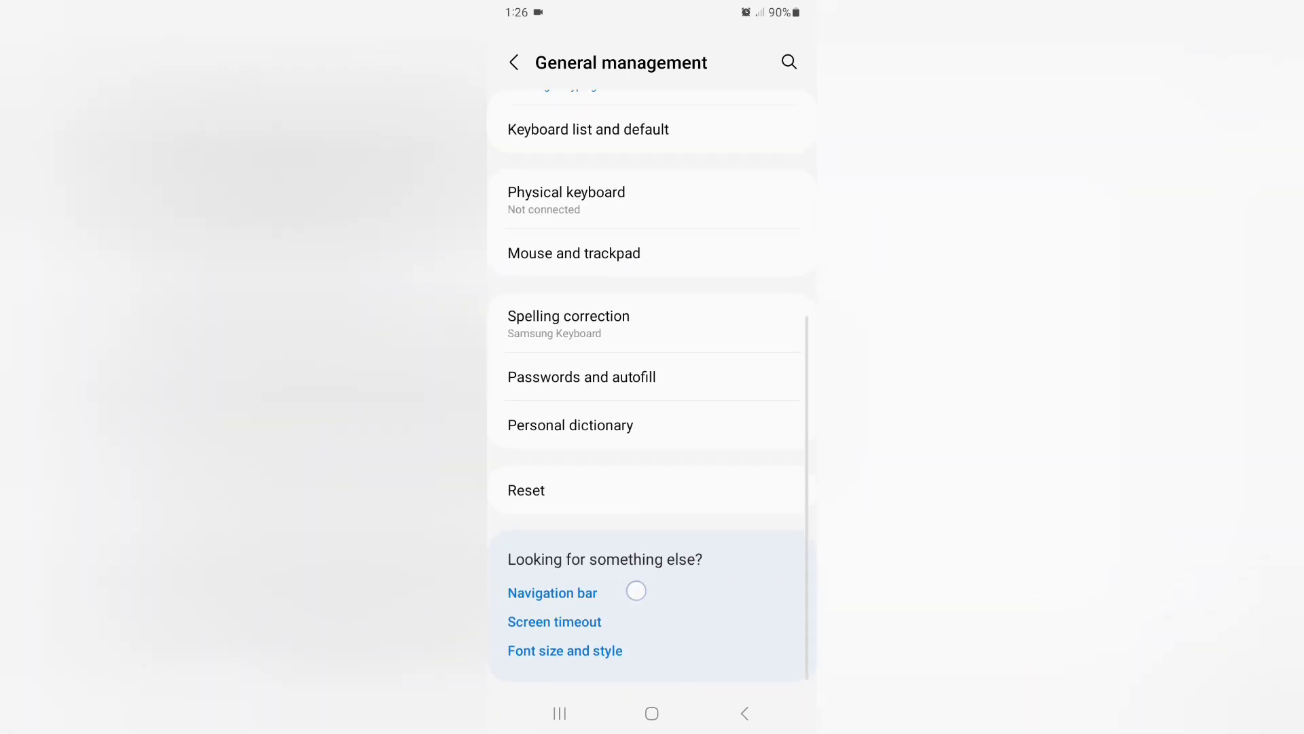
Step: On the Navigation bar page, choose Swipe gestures as the navigation type
left_click(552, 593)
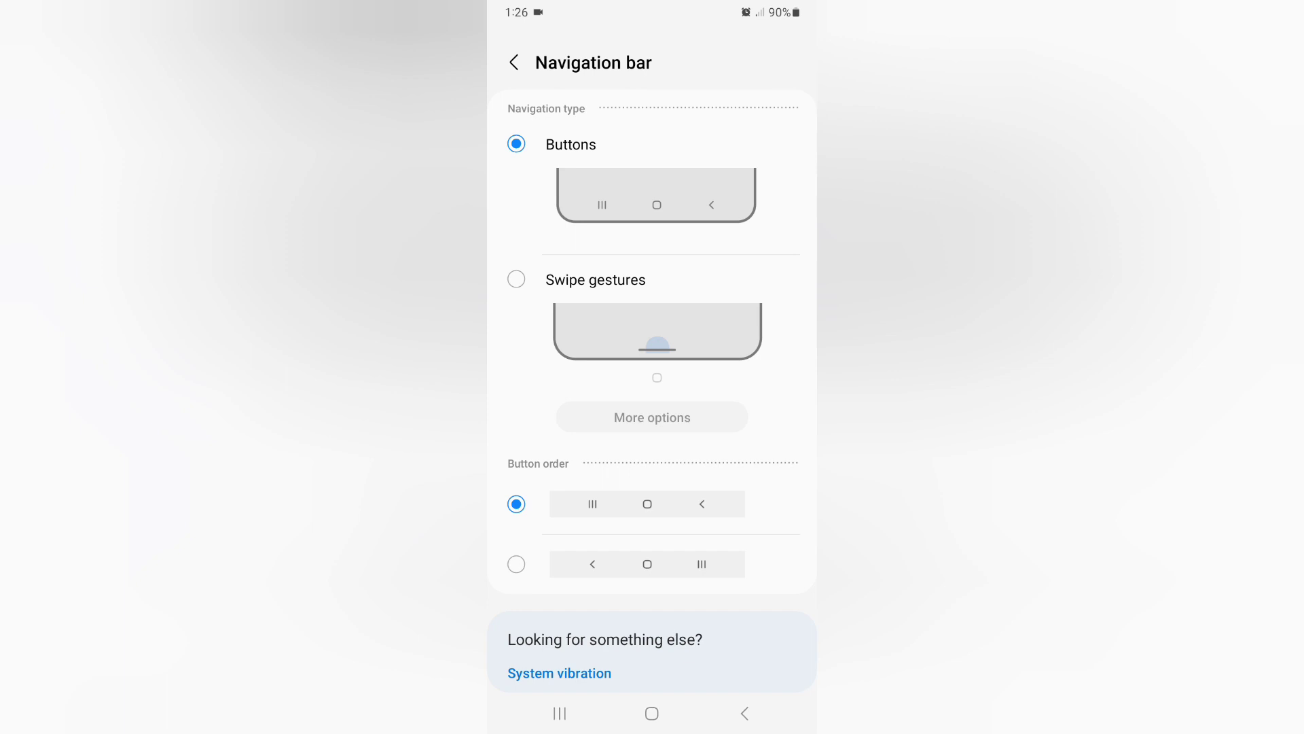
scroll(724, 309, "down", 1)
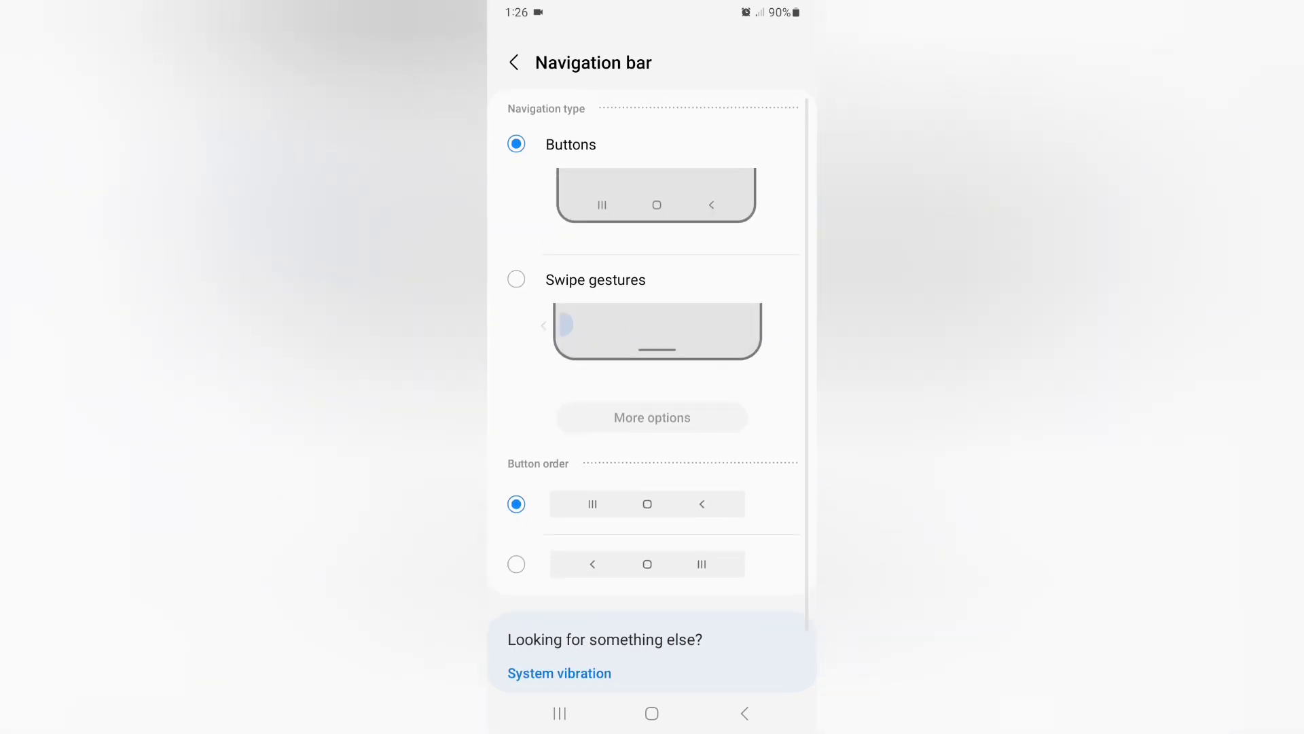
left_click(541, 366)
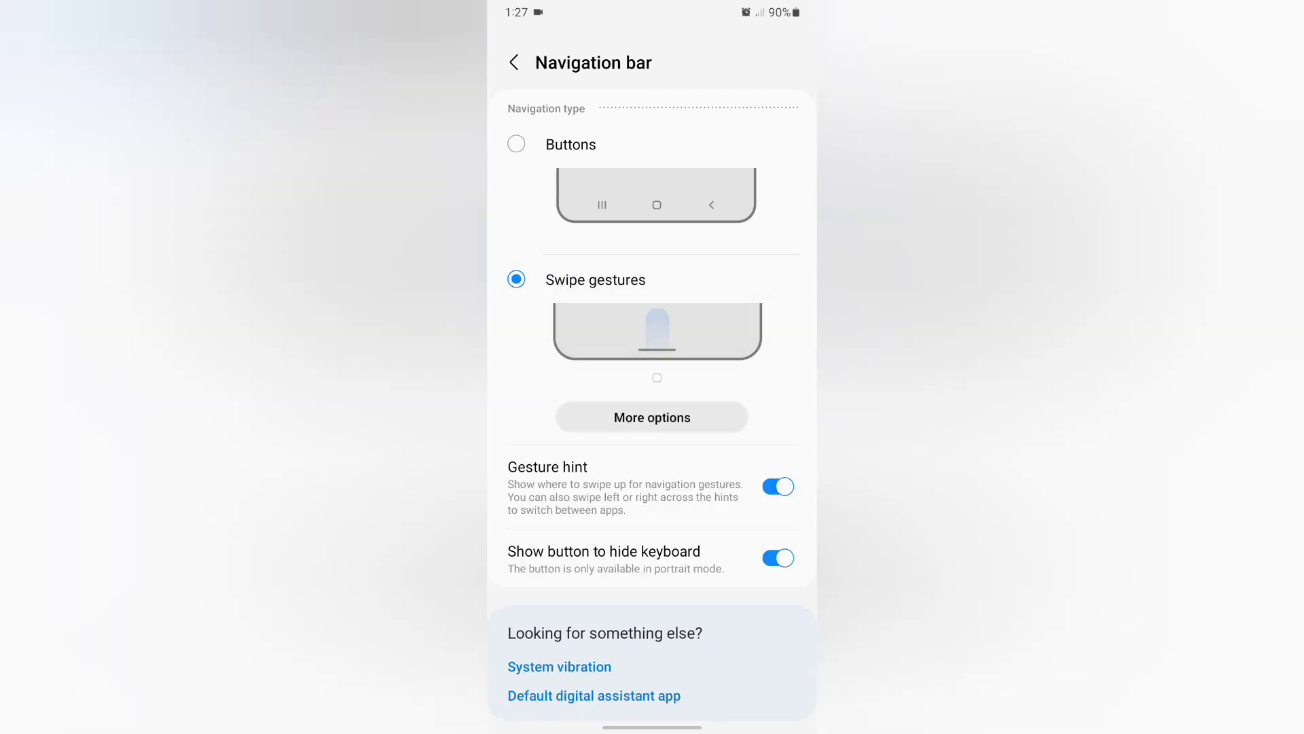
scroll(734, 333, "down", 1)
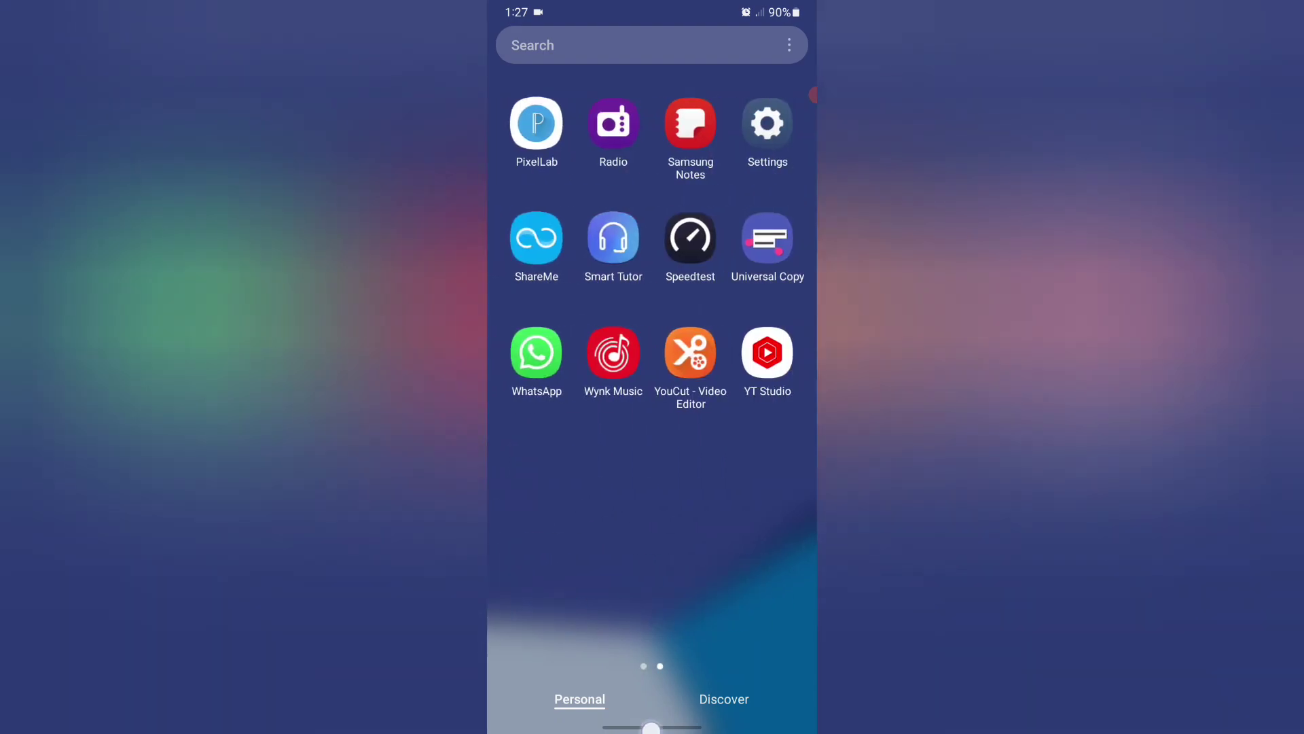
Step: Close the app drawer, briefly open Settings, then swipe back to the home screen
left_click_drag(652, 307, 652, 612)
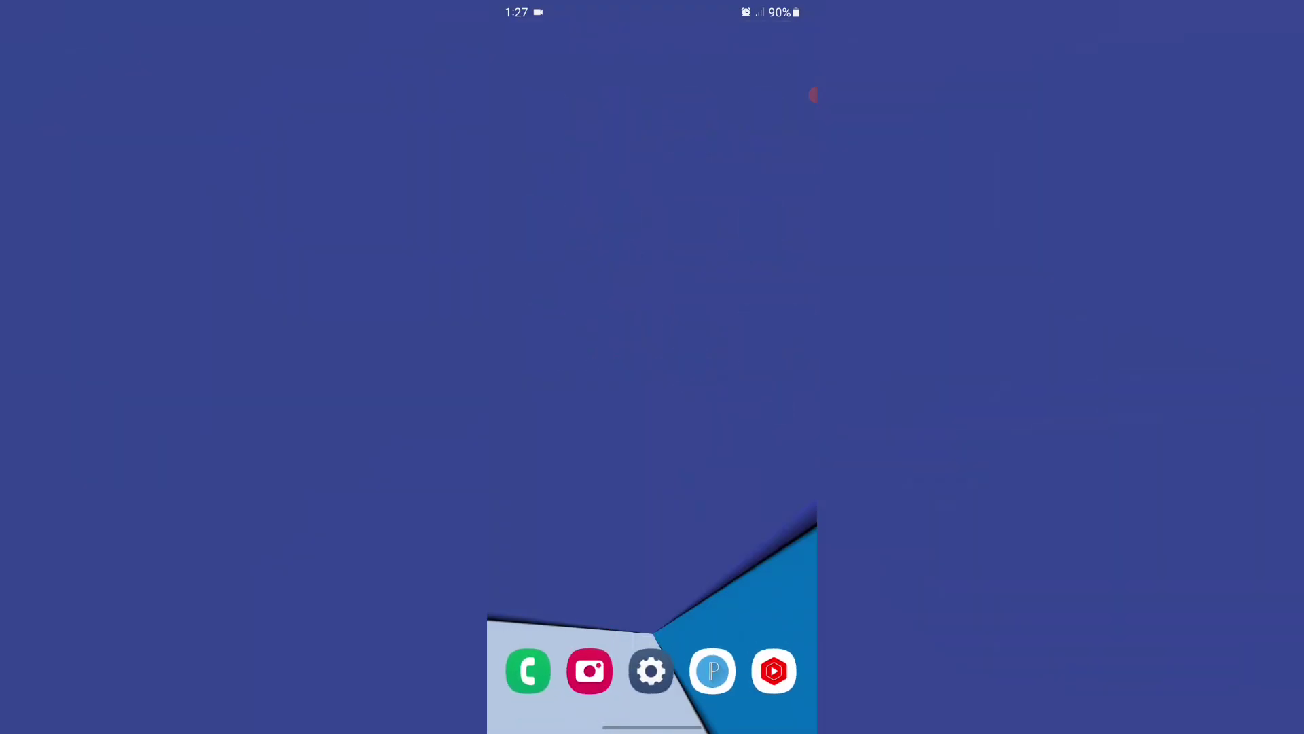
left_click(650, 669)
left_click_drag(652, 725, 652, 409)
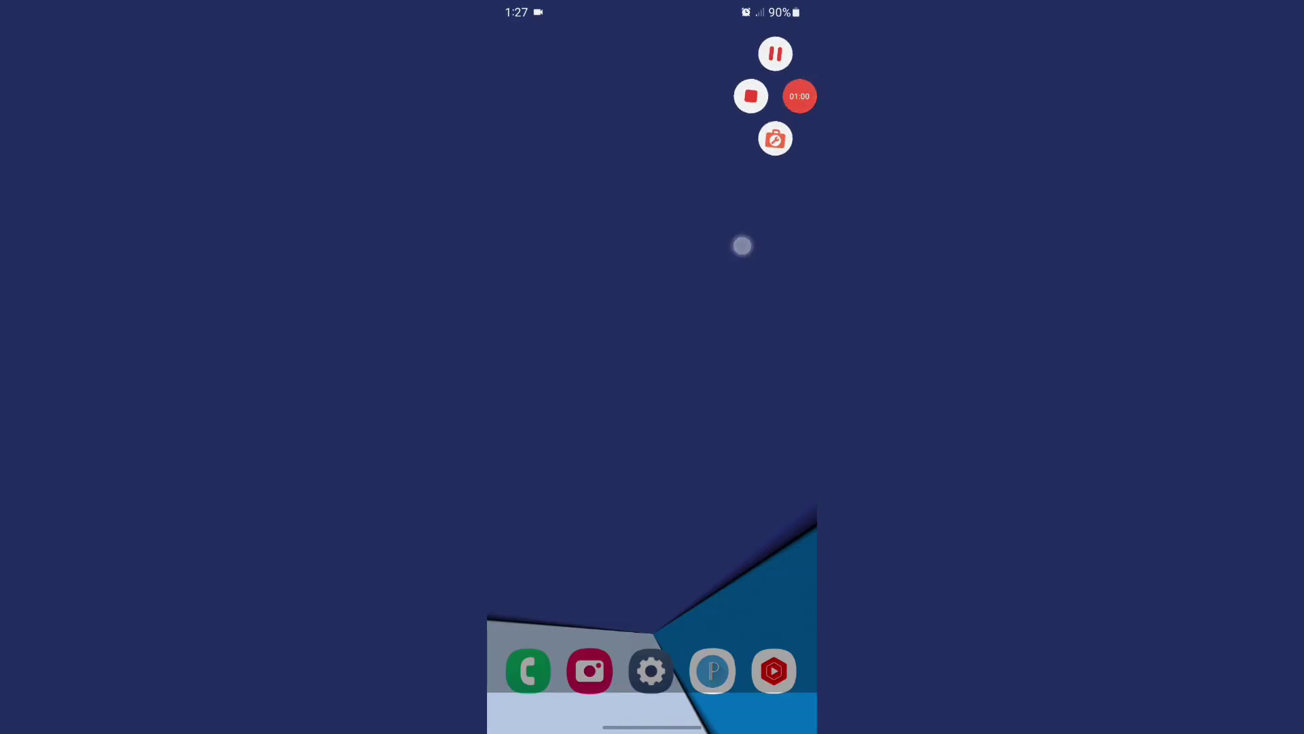
left_click(742, 246)
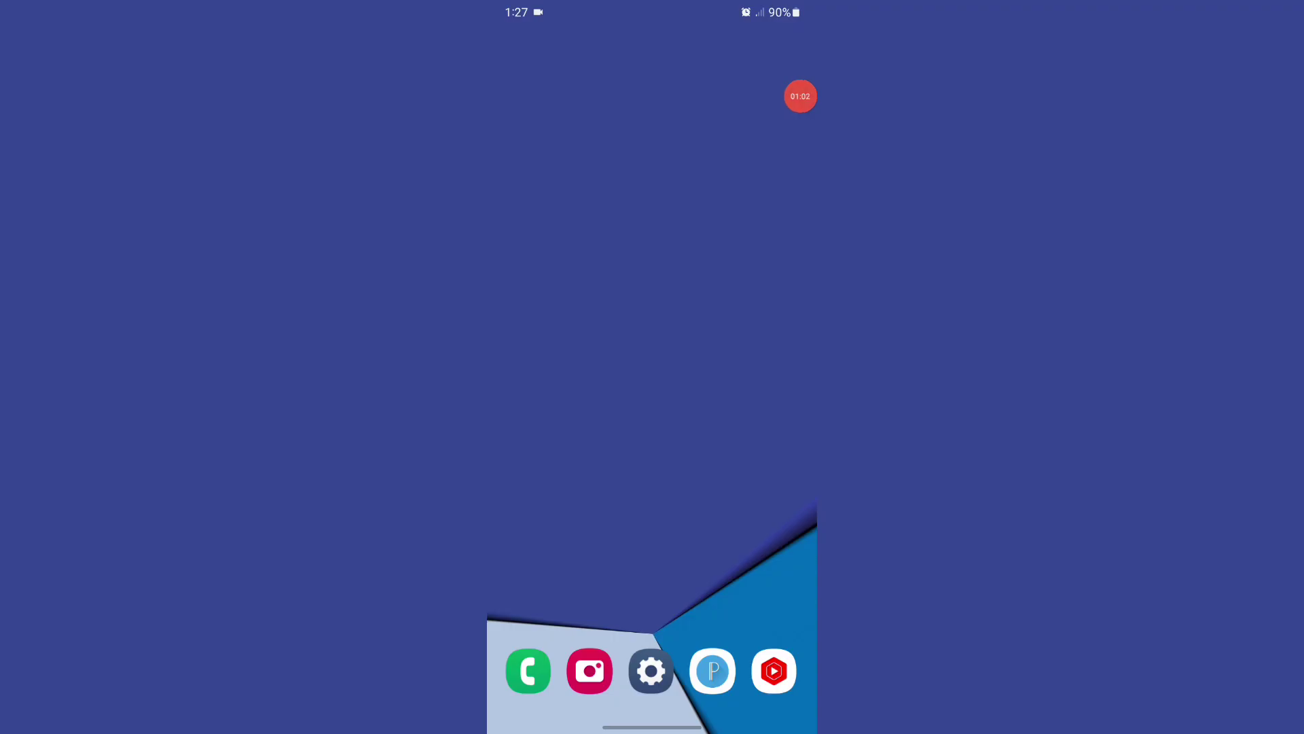